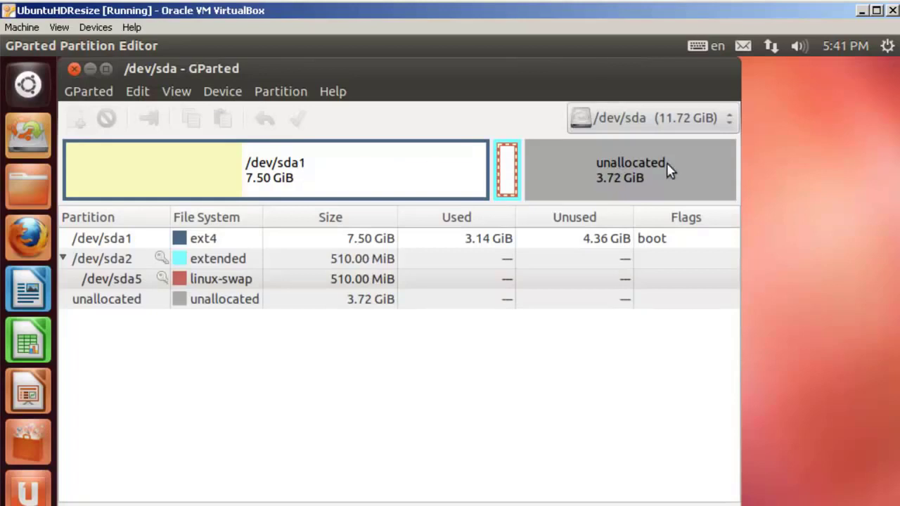
Turn off swap on the linux-swap partition /dev/sda5.
click(244, 282)
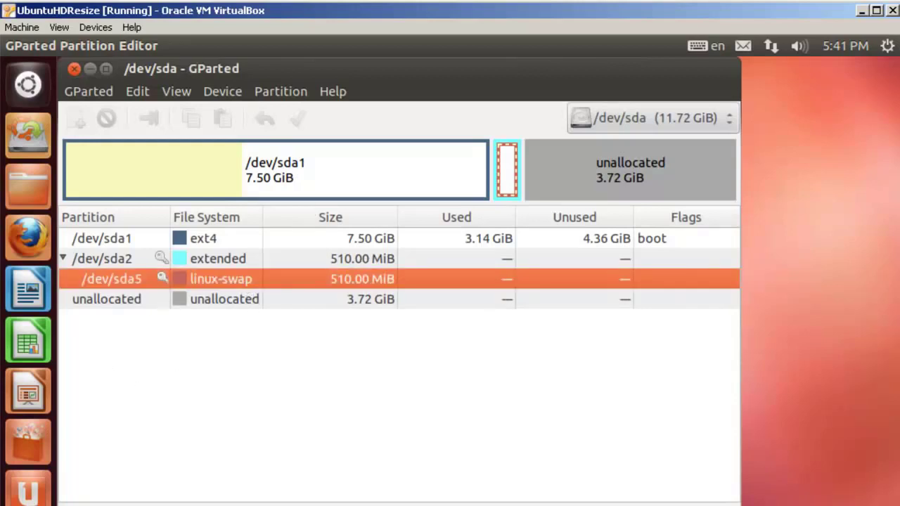
click(285, 93)
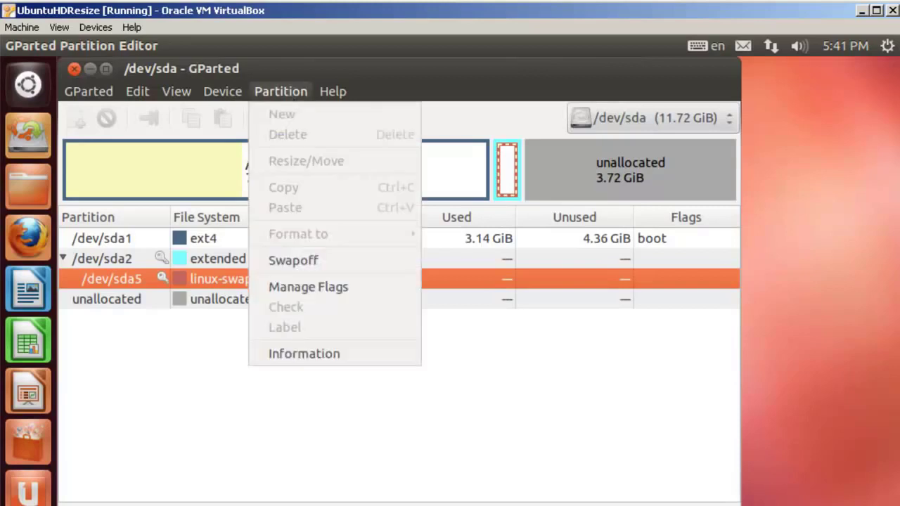
click(304, 261)
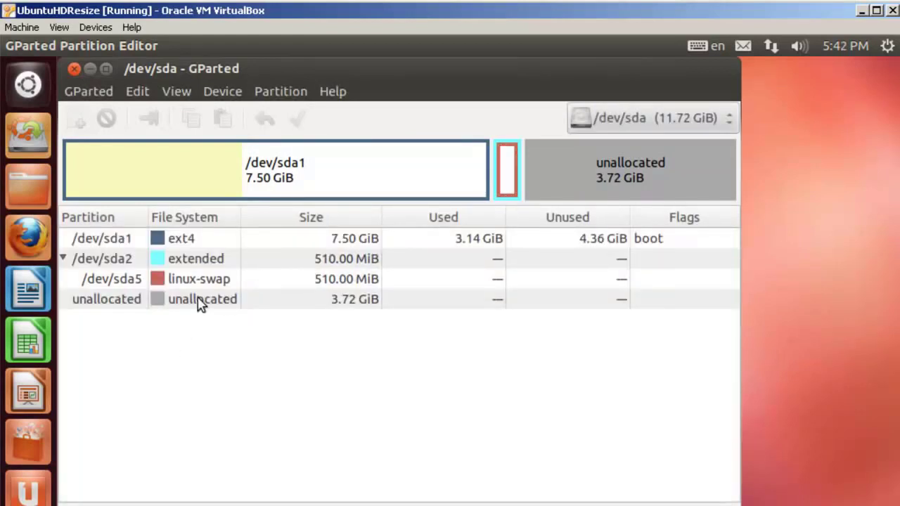
Grow the extended partition /dev/sda2 to 4319 MiB, taking in all the unallocated space that follows it.
click(207, 262)
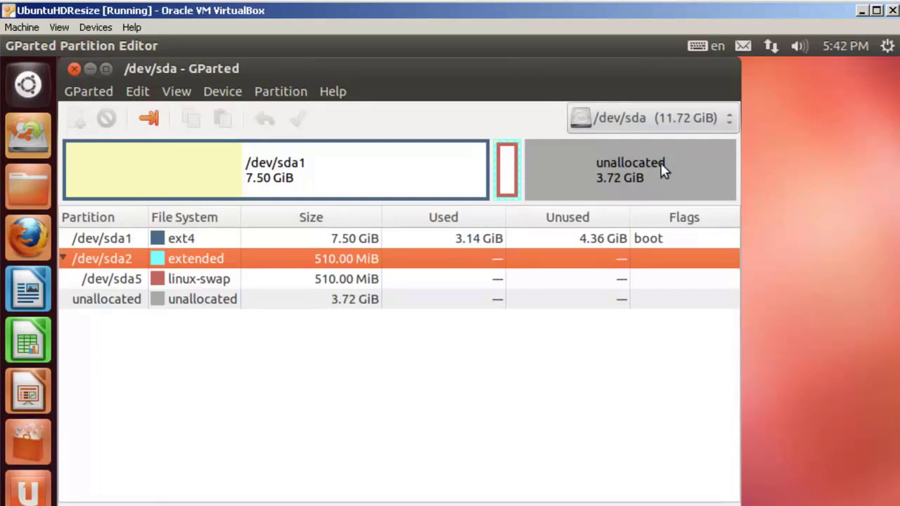
click(282, 95)
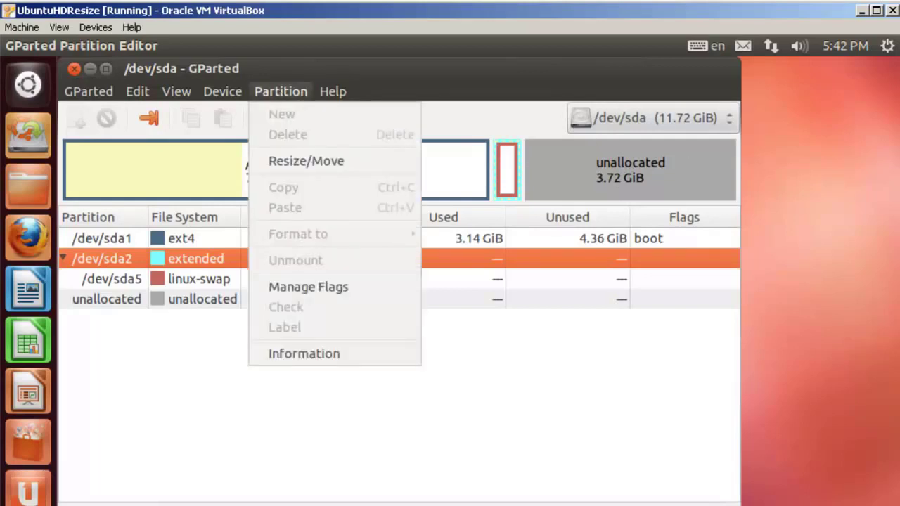
click(295, 162)
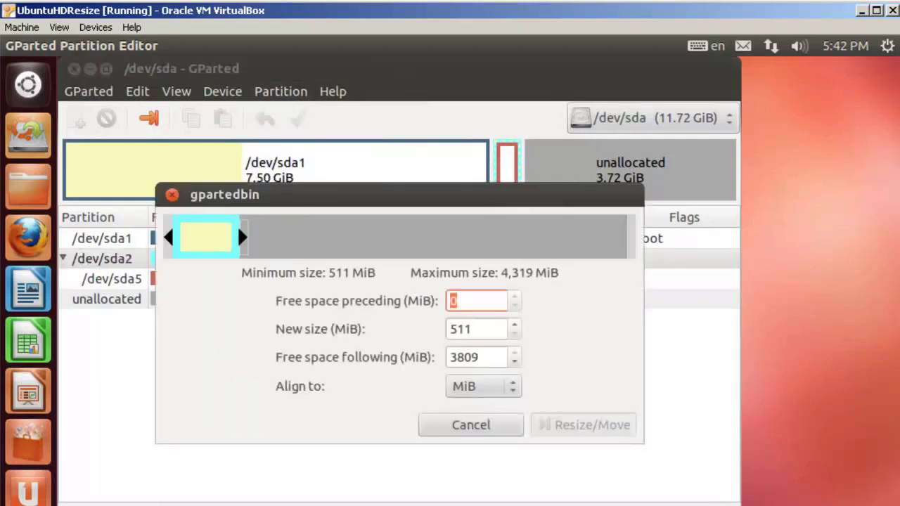
drag(245, 238, 628, 238)
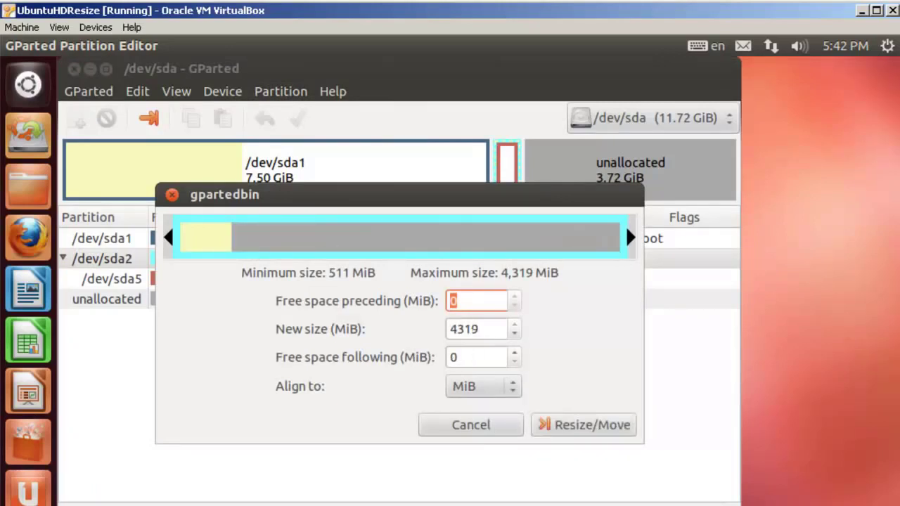
click(594, 425)
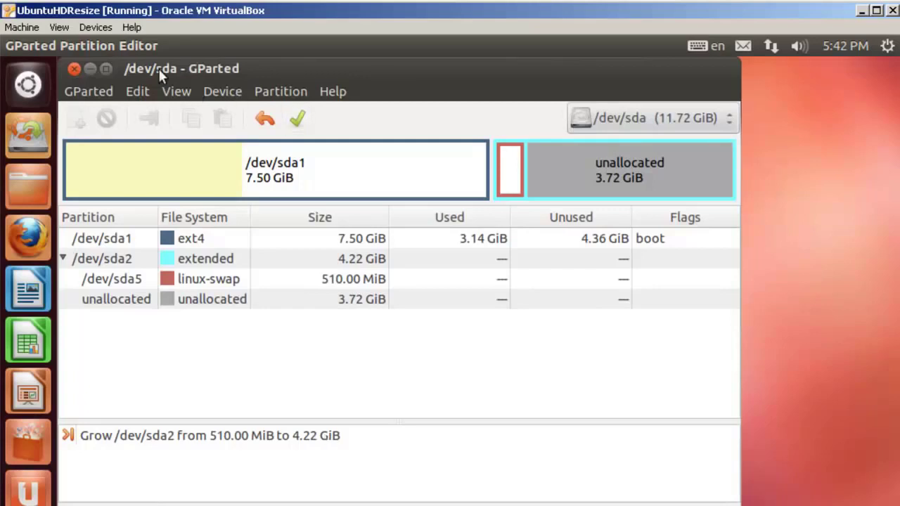
click(144, 95)
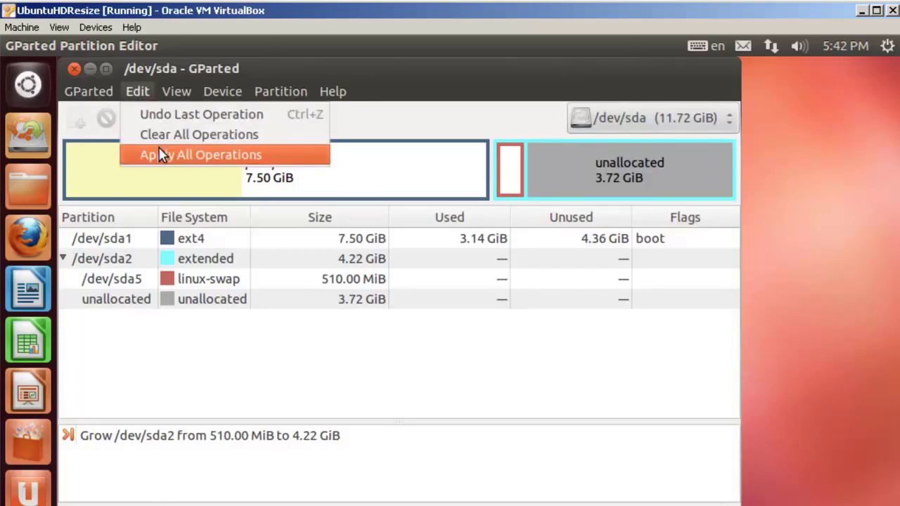
click(445, 81)
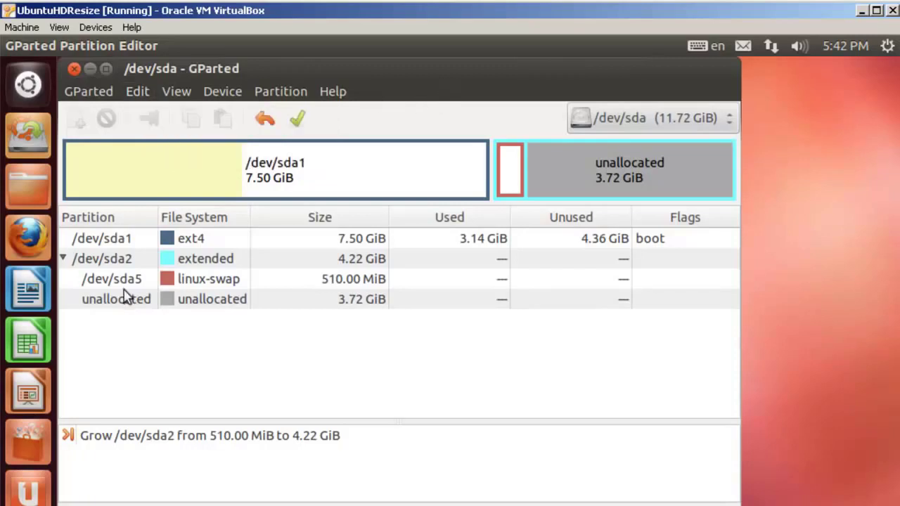
Move the swap partition /dev/sda5 to the end of the extended partition, with 3809 MiB free before it and 0 MiB after.
click(196, 280)
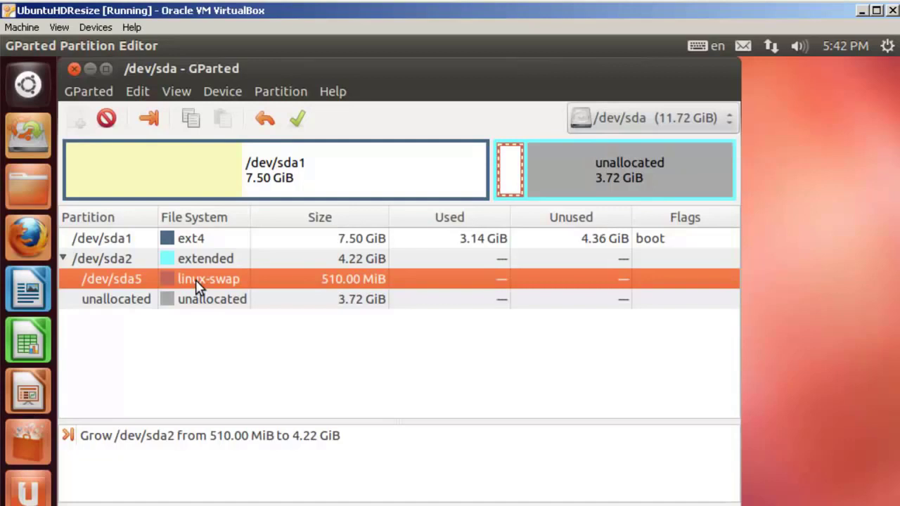
click(281, 92)
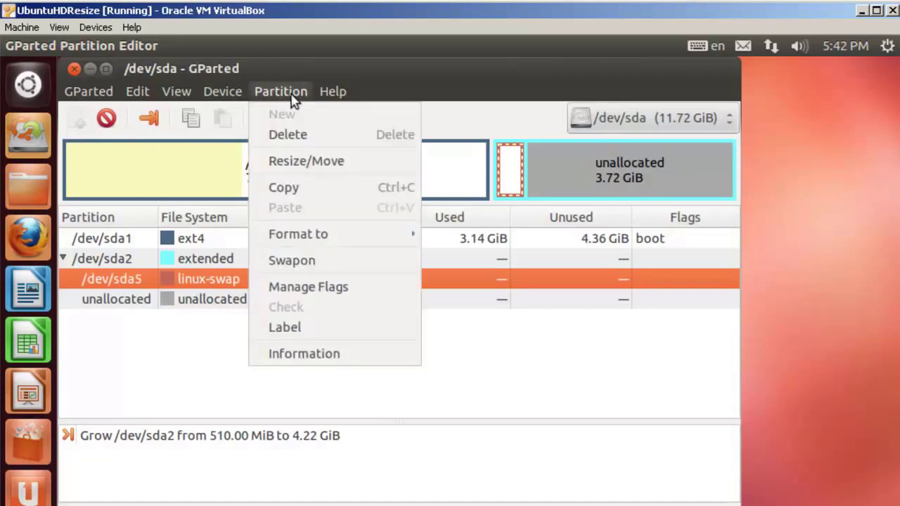
click(289, 162)
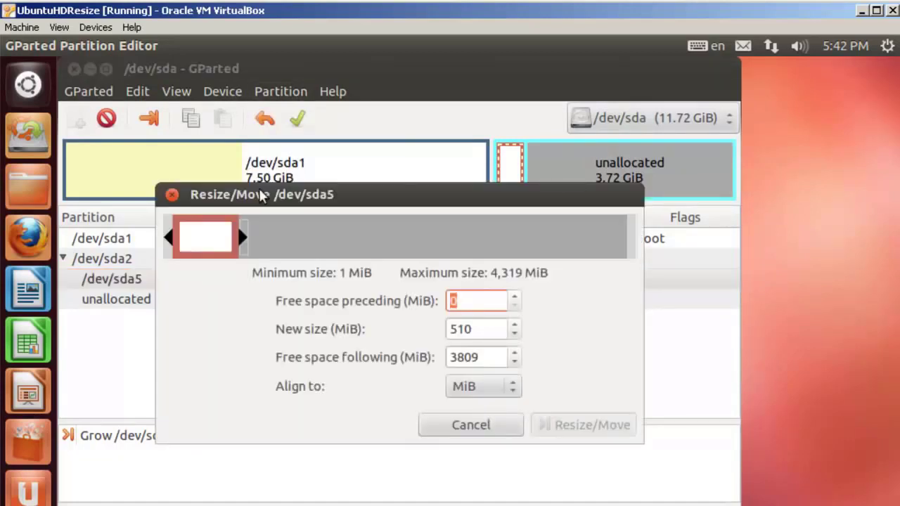
drag(197, 239, 586, 239)
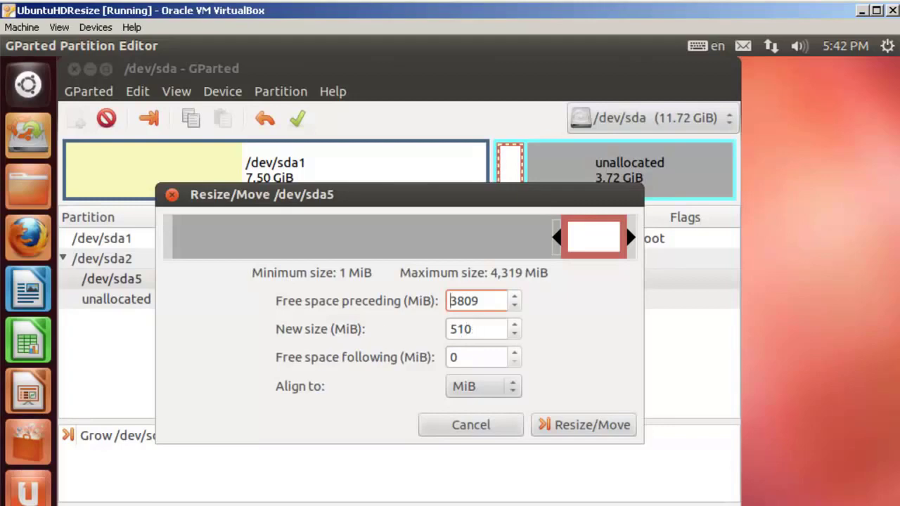
click(584, 426)
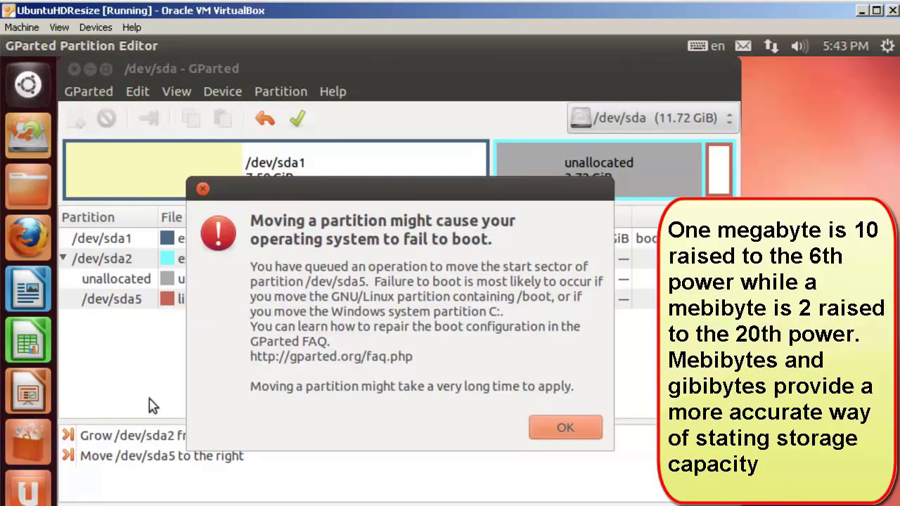
click(567, 428)
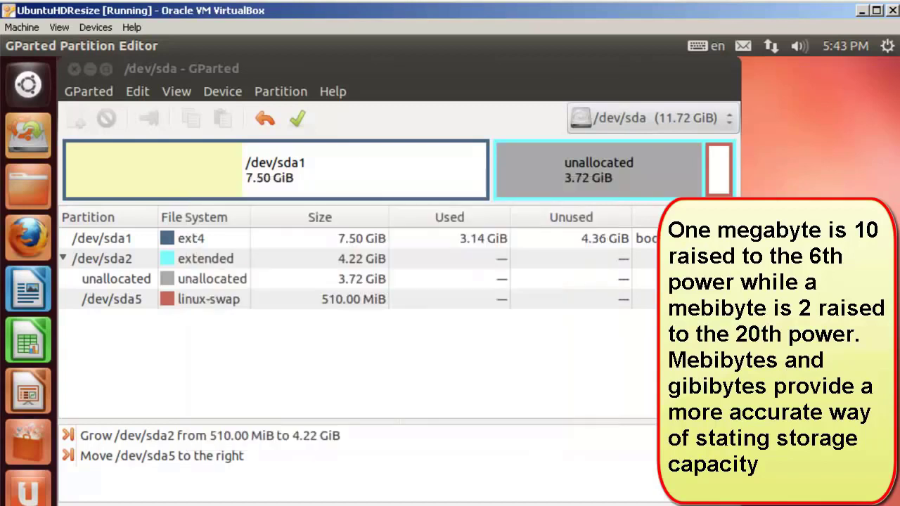
Shrink the extended partition /dev/sda2 from its start to 511 MiB, leaving 3808 MiB of free space before it.
click(223, 260)
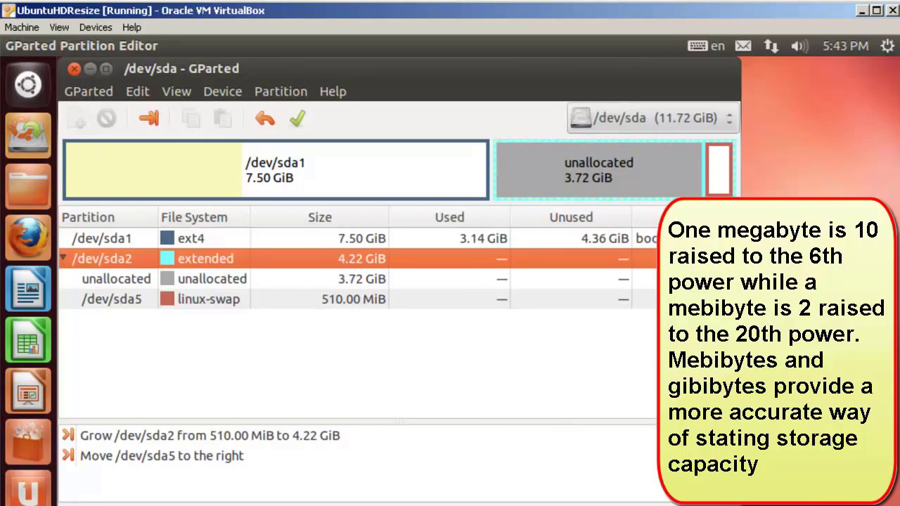
click(284, 95)
click(295, 161)
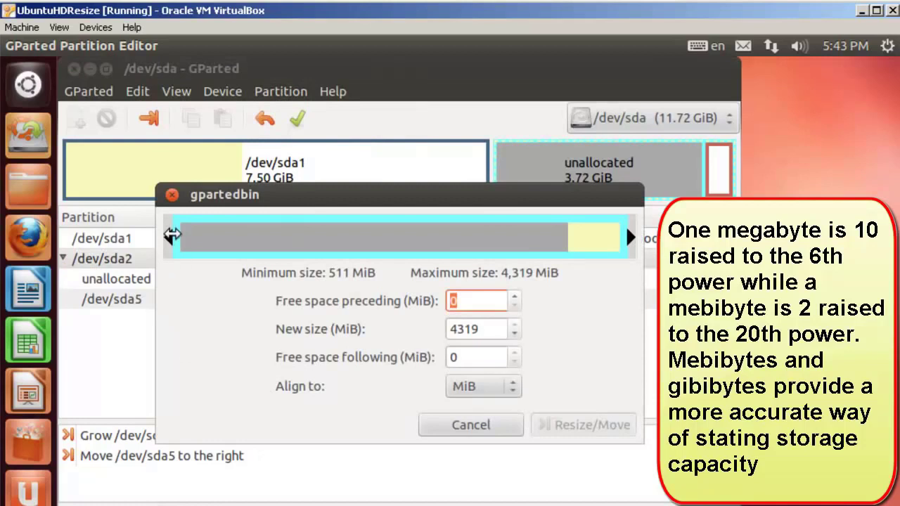
drag(171, 235, 555, 237)
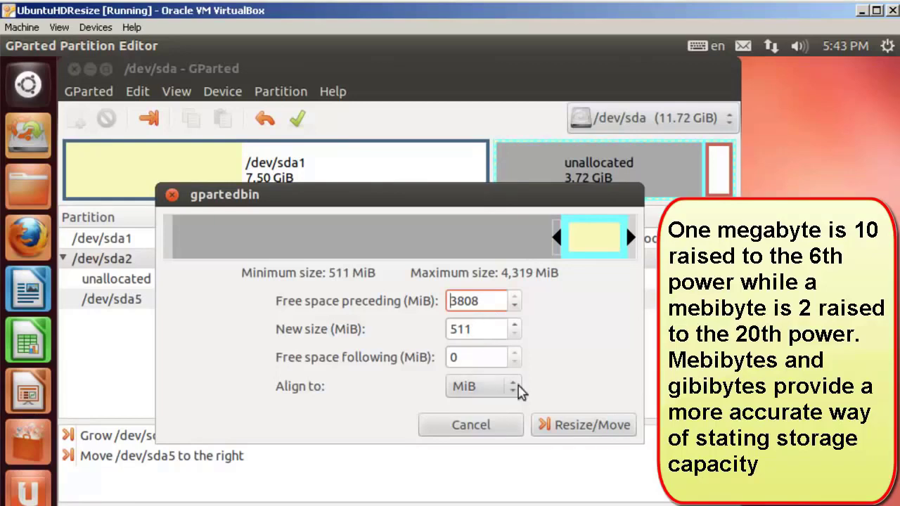
click(598, 431)
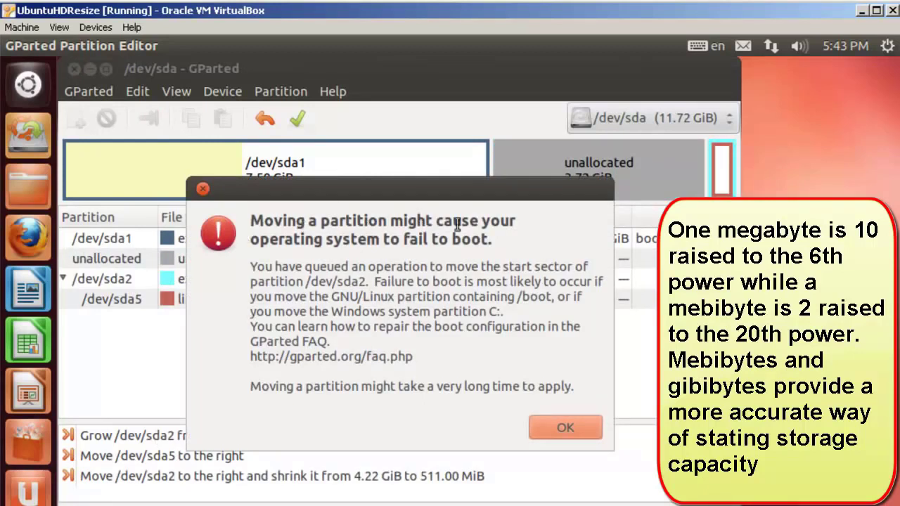
click(567, 429)
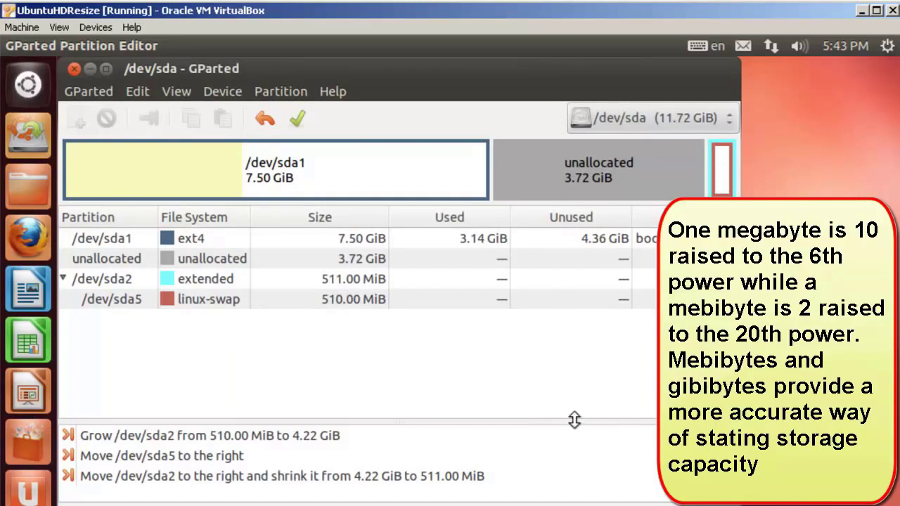
Grow the ext4 partition /dev/sda1 to 11488 MiB, leaving no free space after it.
click(320, 168)
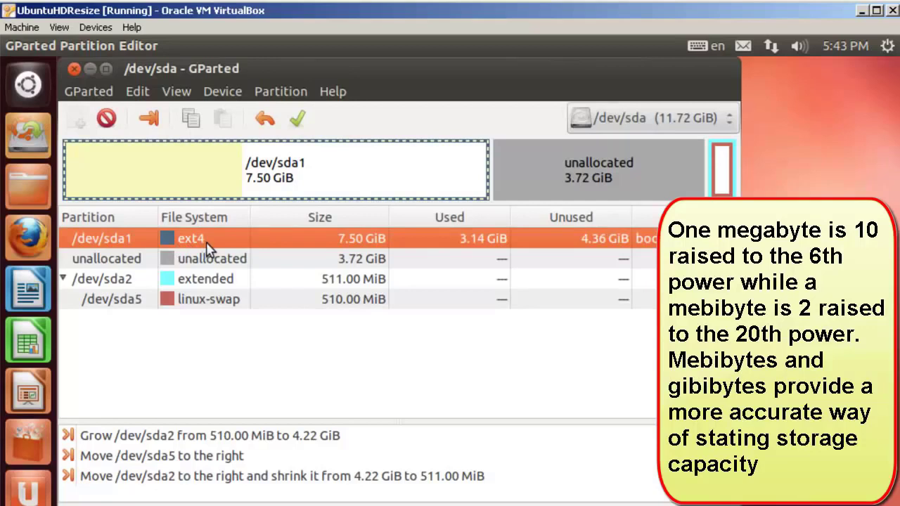
click(279, 93)
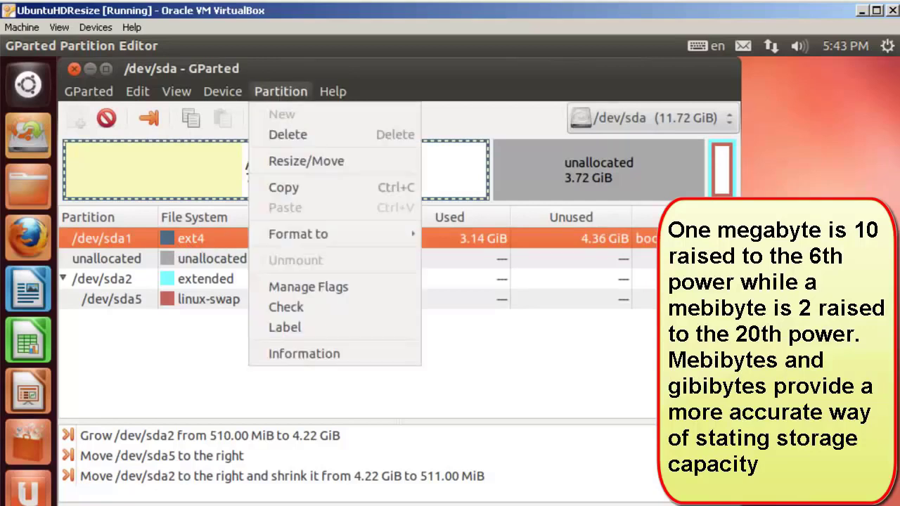
click(295, 161)
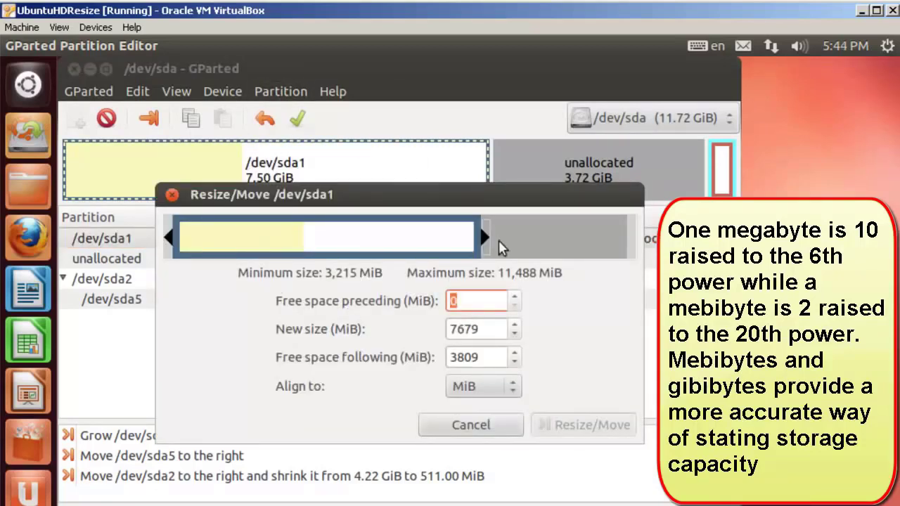
drag(486, 237, 631, 238)
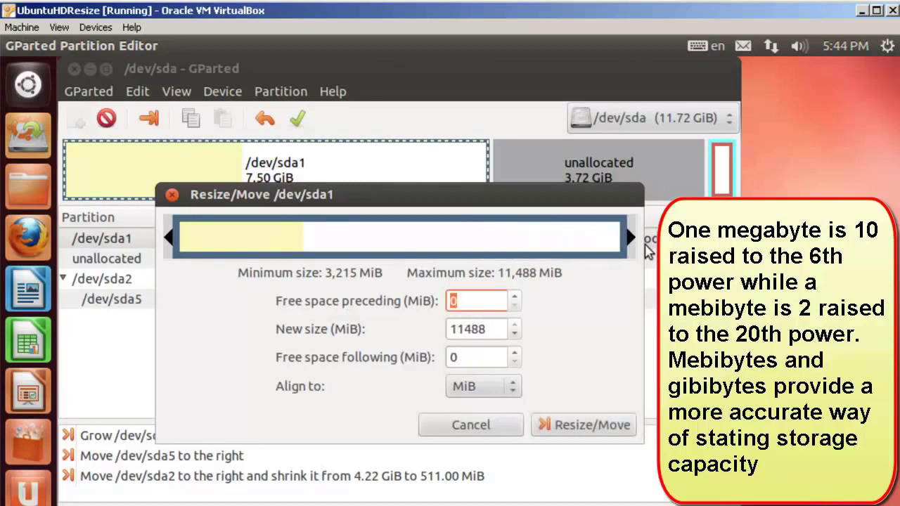
click(594, 425)
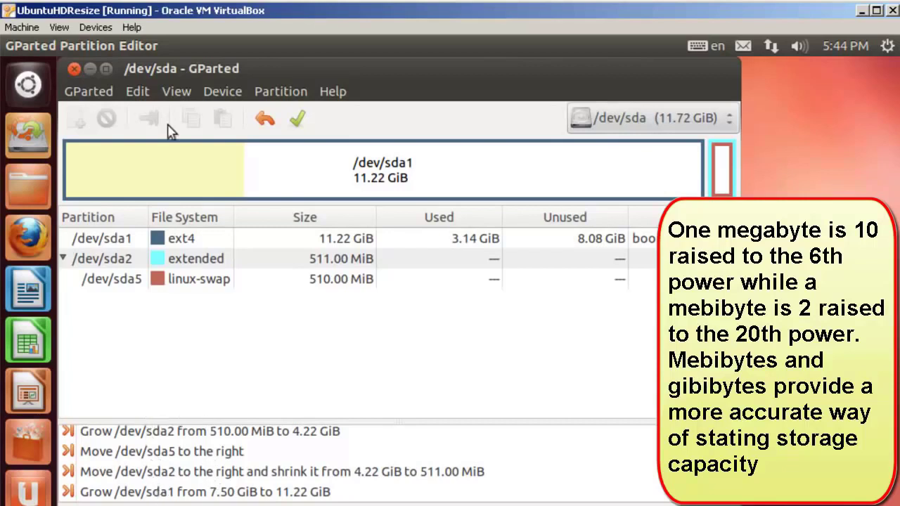
Apply all pending partition operations, expand the details of the completed operations, and dismiss the report.
click(137, 91)
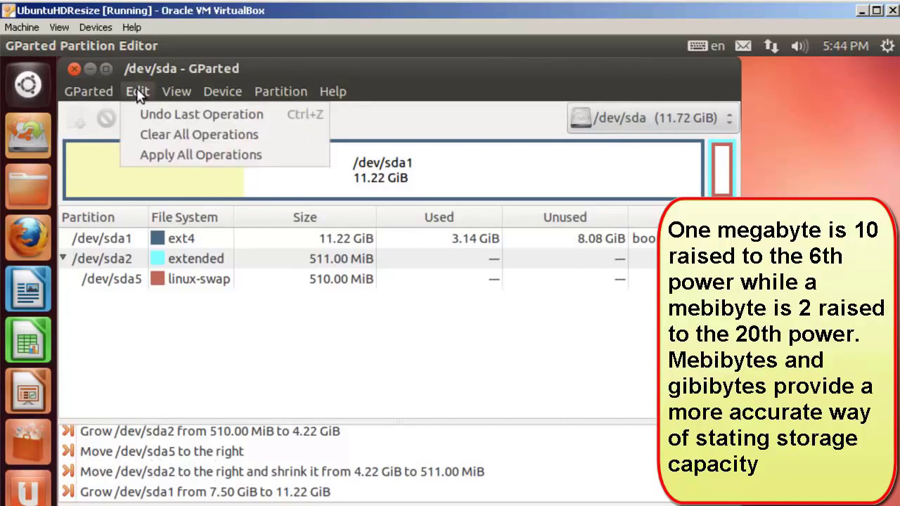
click(173, 155)
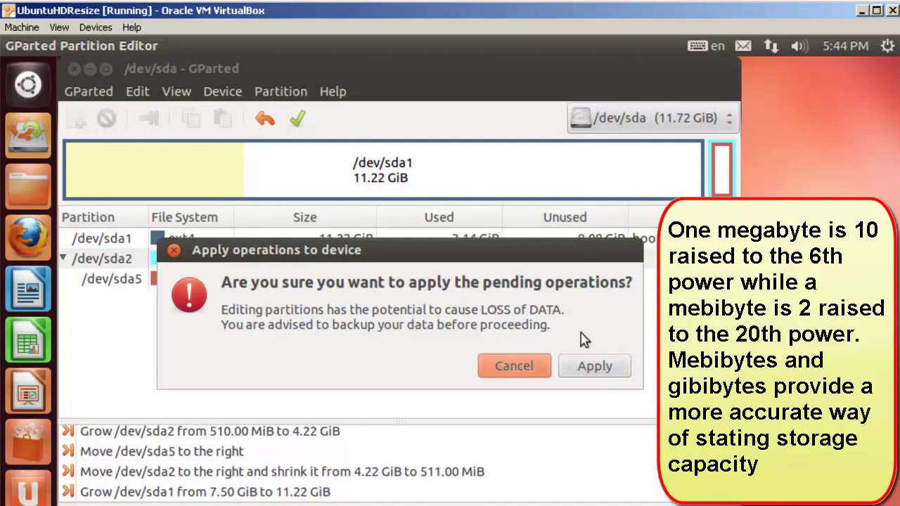
click(593, 372)
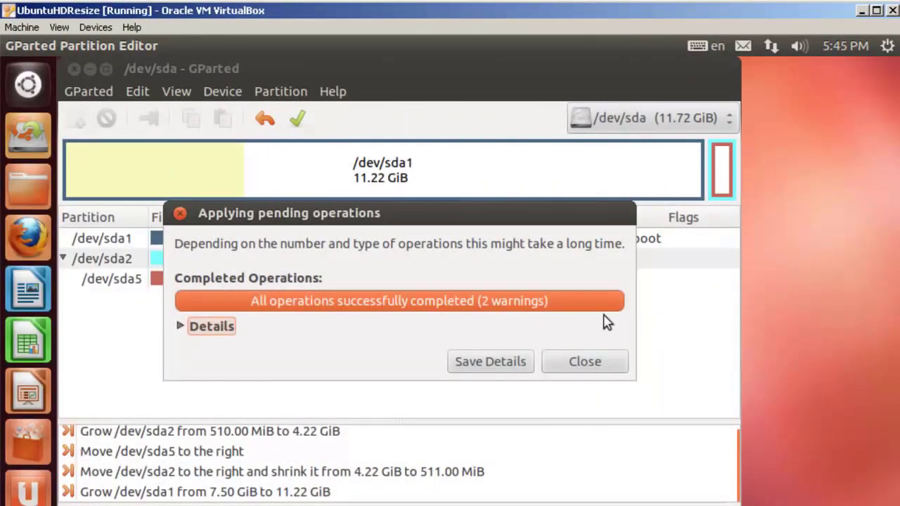
click(211, 327)
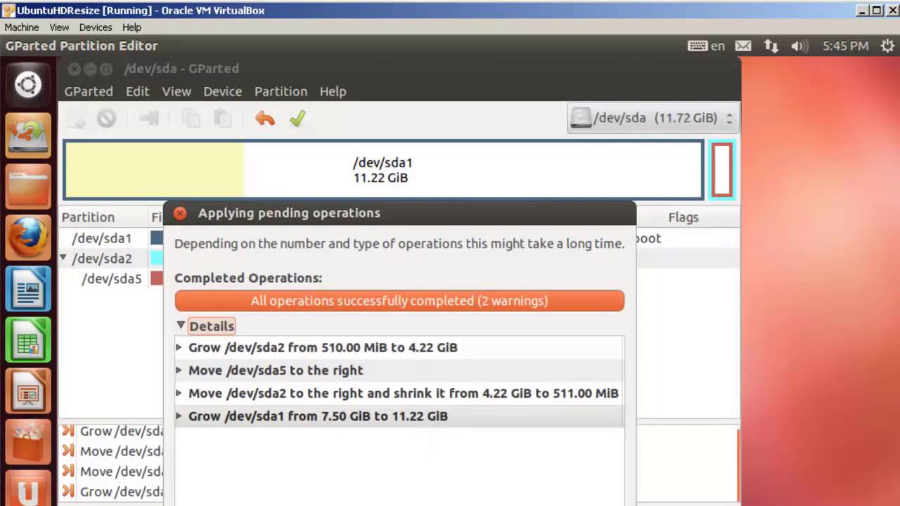
click(594, 505)
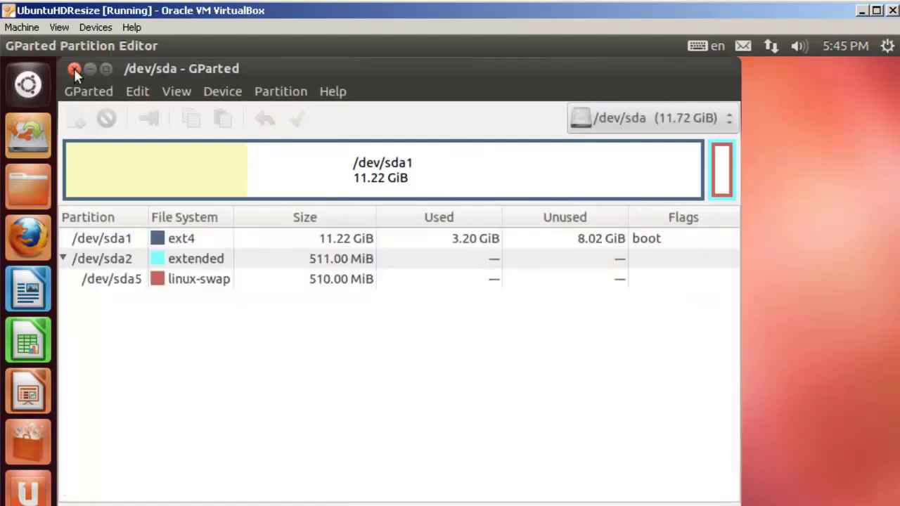
Close the partition editor and request a shutdown of the Ubuntu session.
click(74, 68)
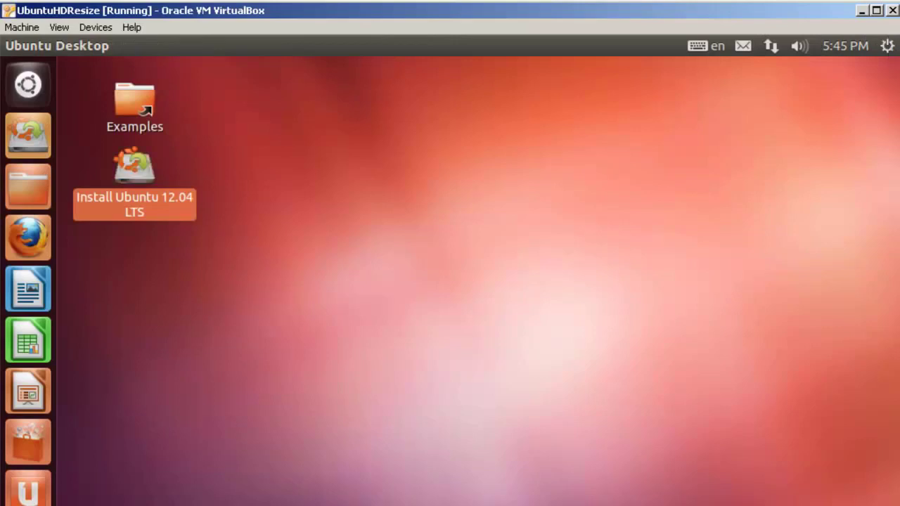
click(887, 45)
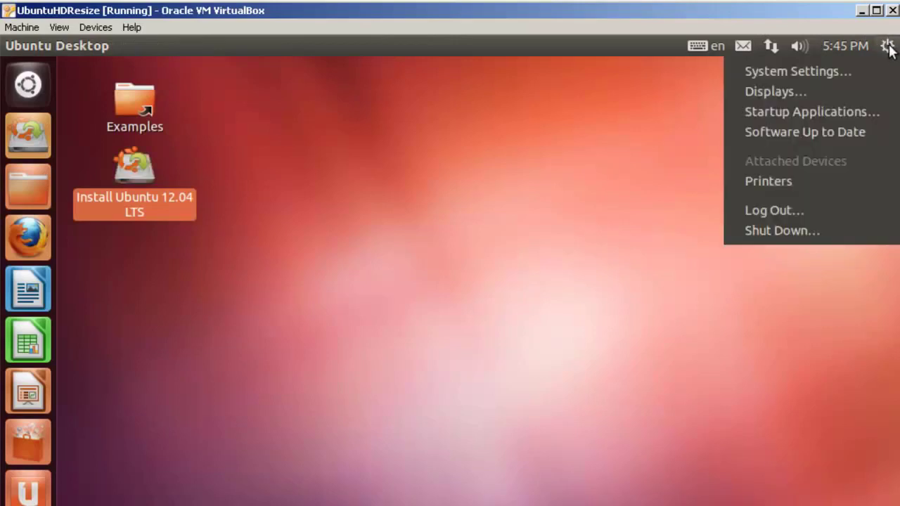
click(805, 231)
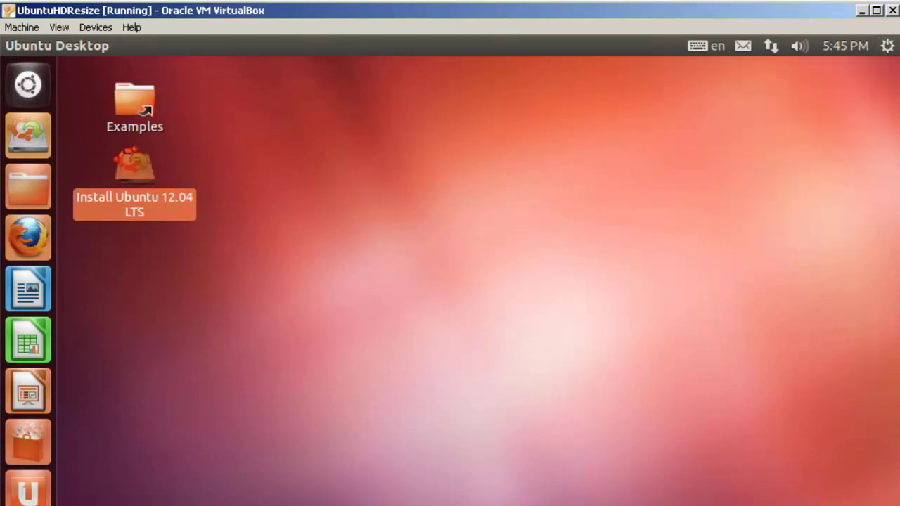